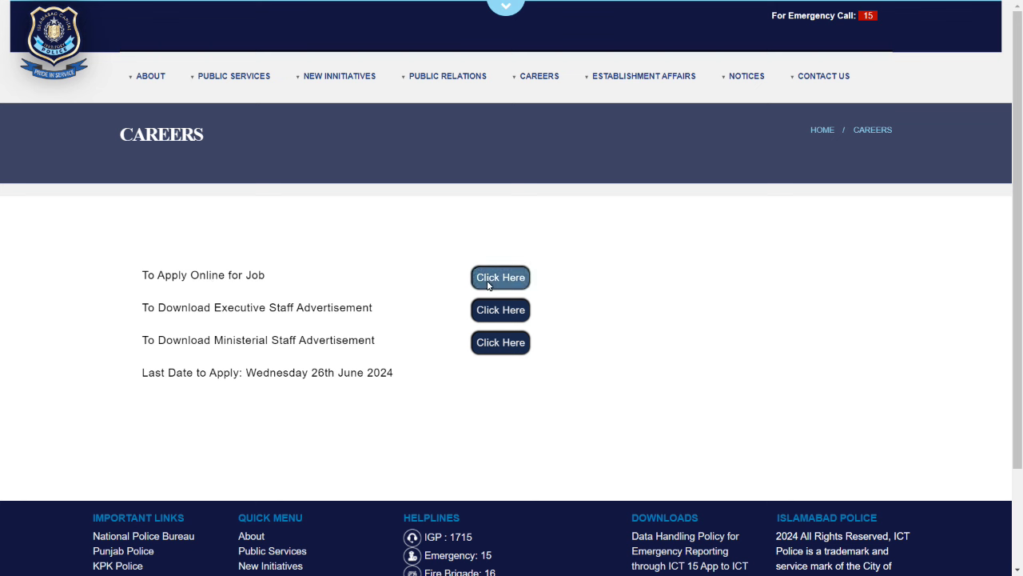
- Open the Executive Staff advertisement from the Careers page and examine its posts, regional quotas, age limits and qualifications
drag(276, 275, 126, 274)
drag(138, 313, 527, 314)
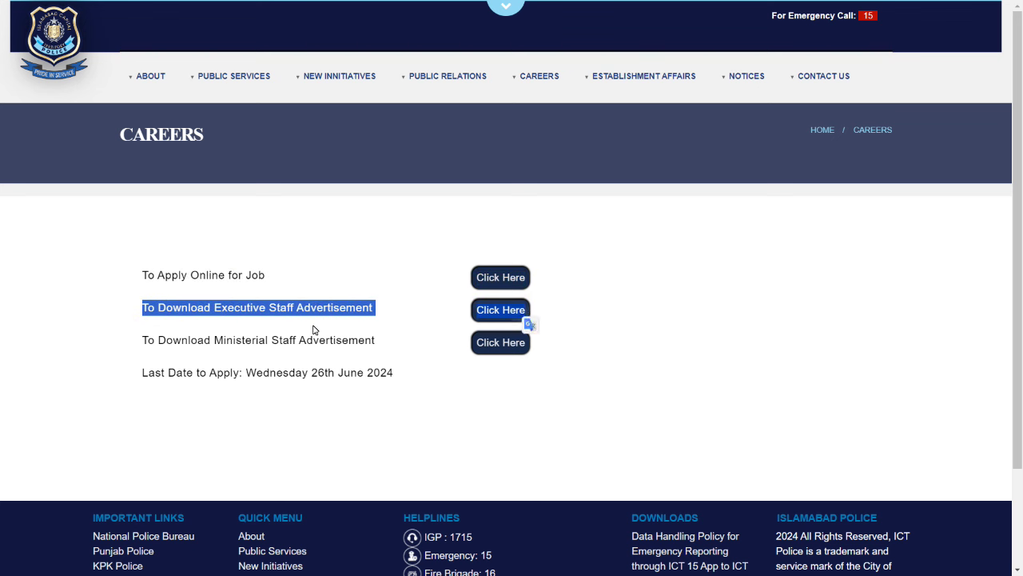
click(292, 306)
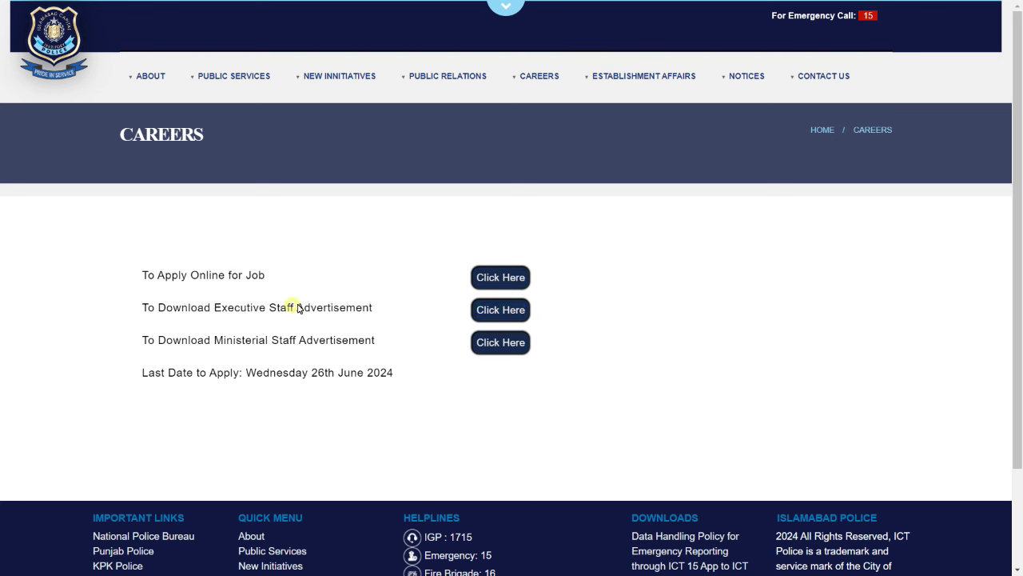
click(520, 312)
scroll(357, 271, down, 3)
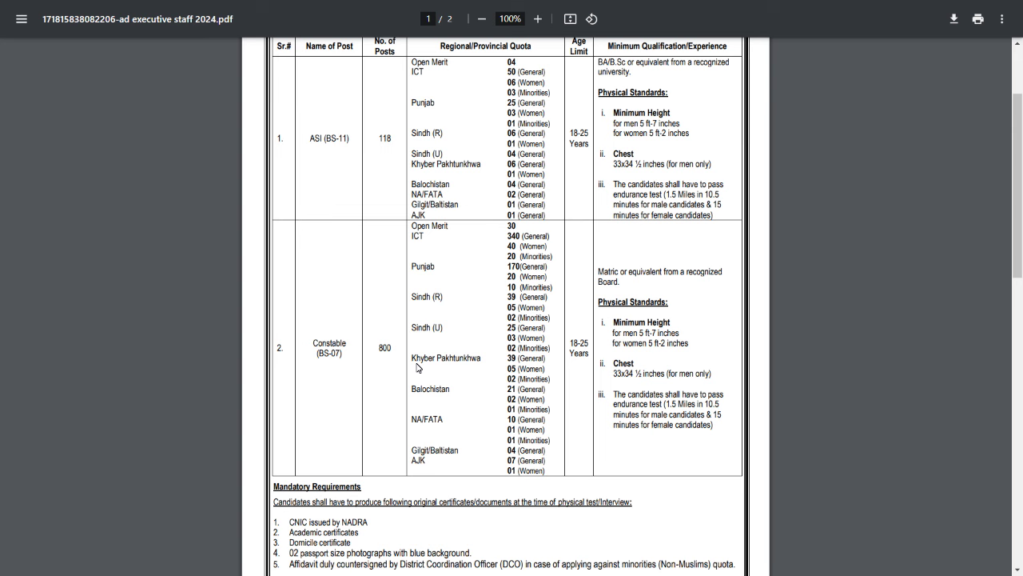
- Examine the posts, quotas and qualifications in the Ministerial Staff advertisement, and return to the Careers page
key(ctrl+Tab)
scroll(408, 216, down, 1)
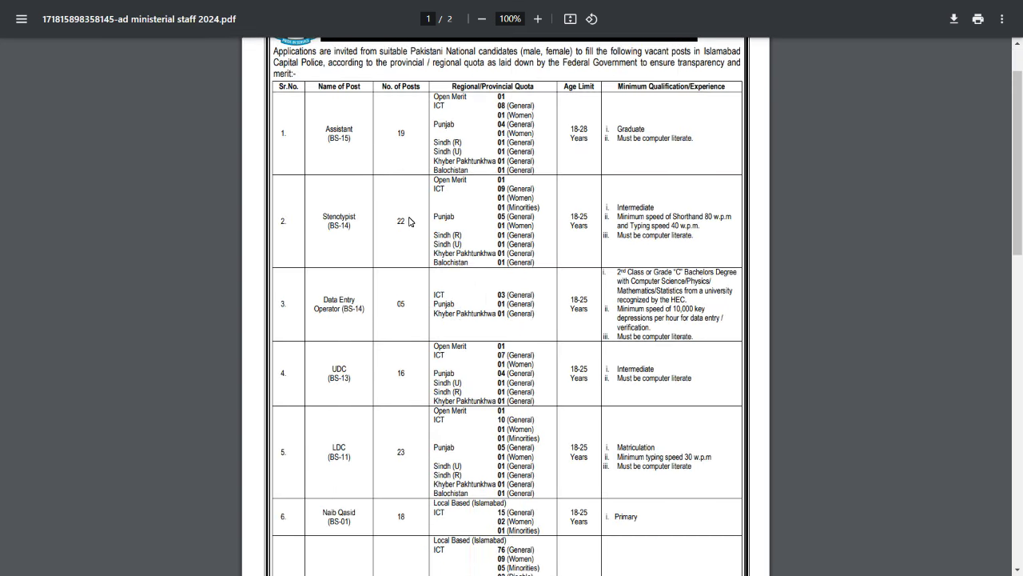
scroll(429, 283, down, 3)
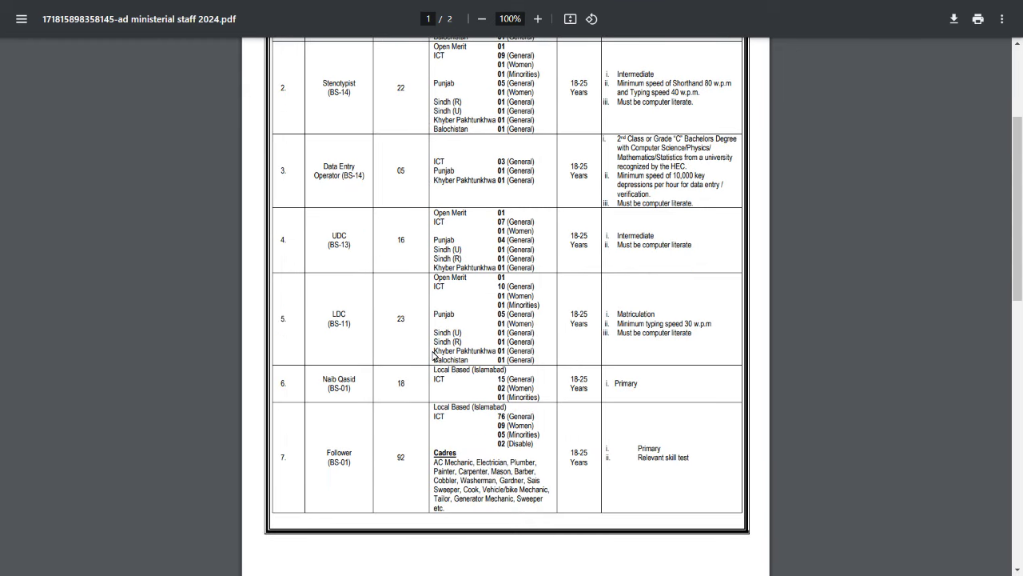
scroll(435, 354, down, 3)
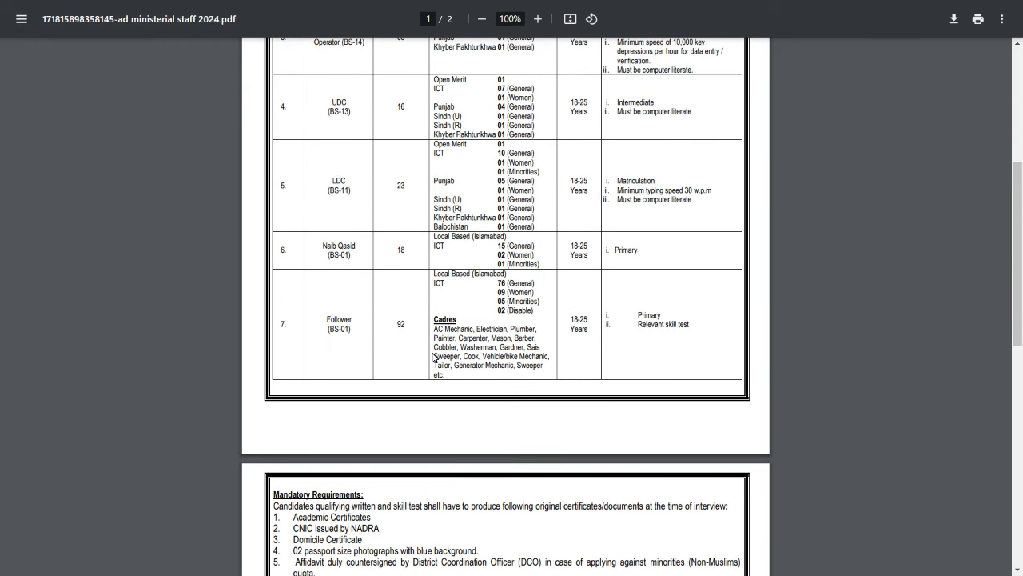
scroll(380, 265, up, 4)
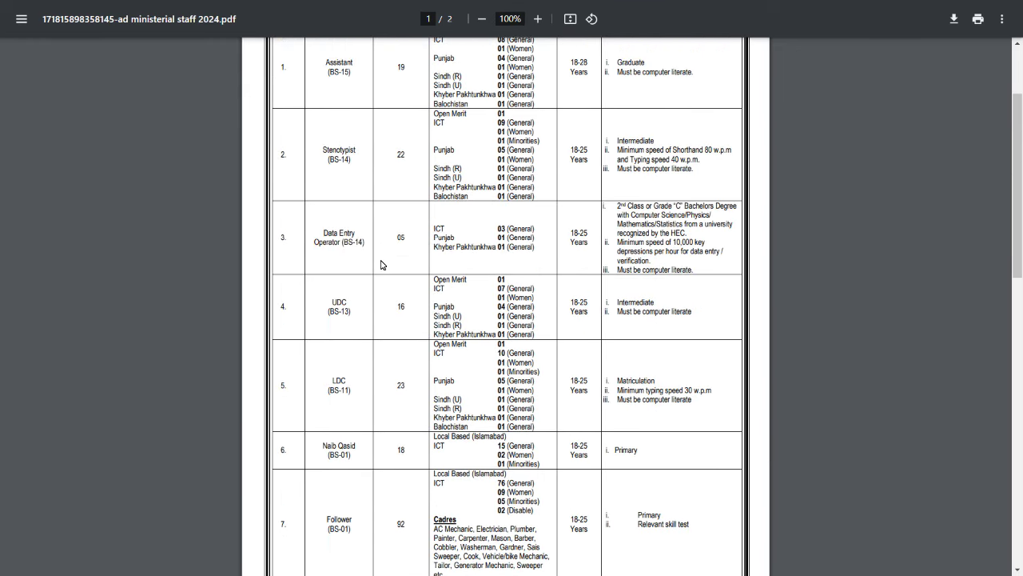
key(ctrl+w)
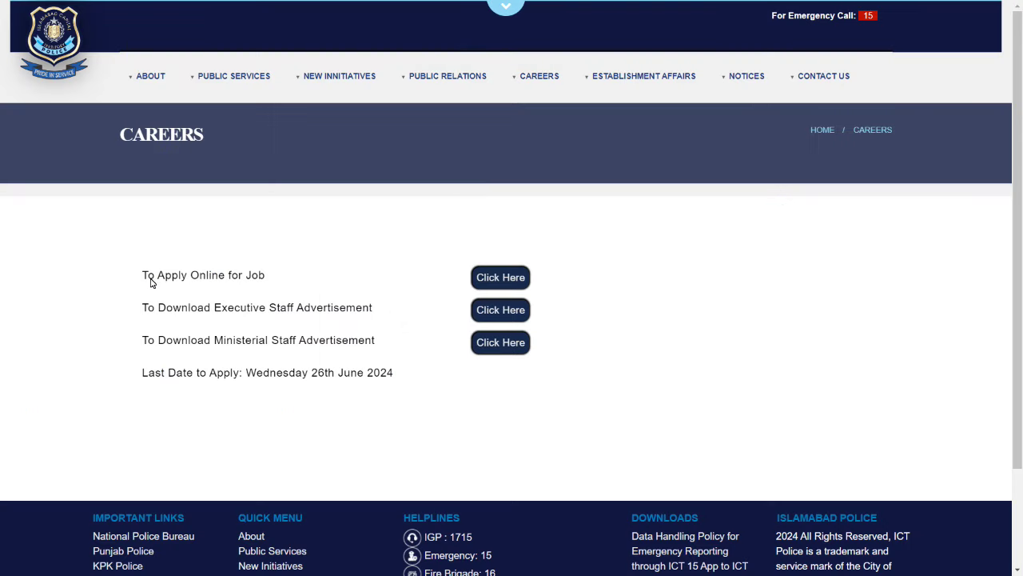
- Open the online job application portal from the Careers page and list the posts under Ministerial Staff 2024
click(513, 279)
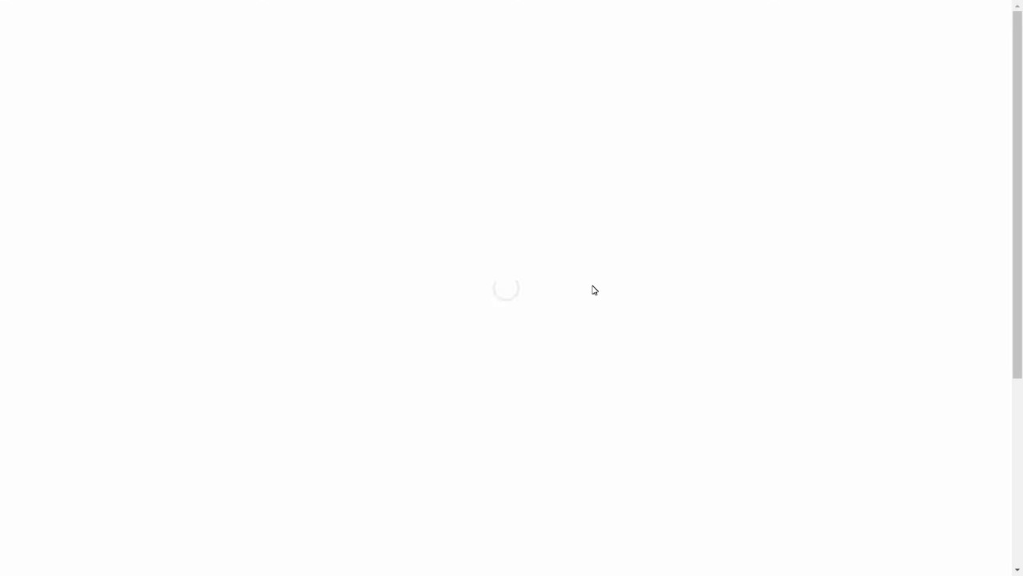
scroll(596, 290, down, 3)
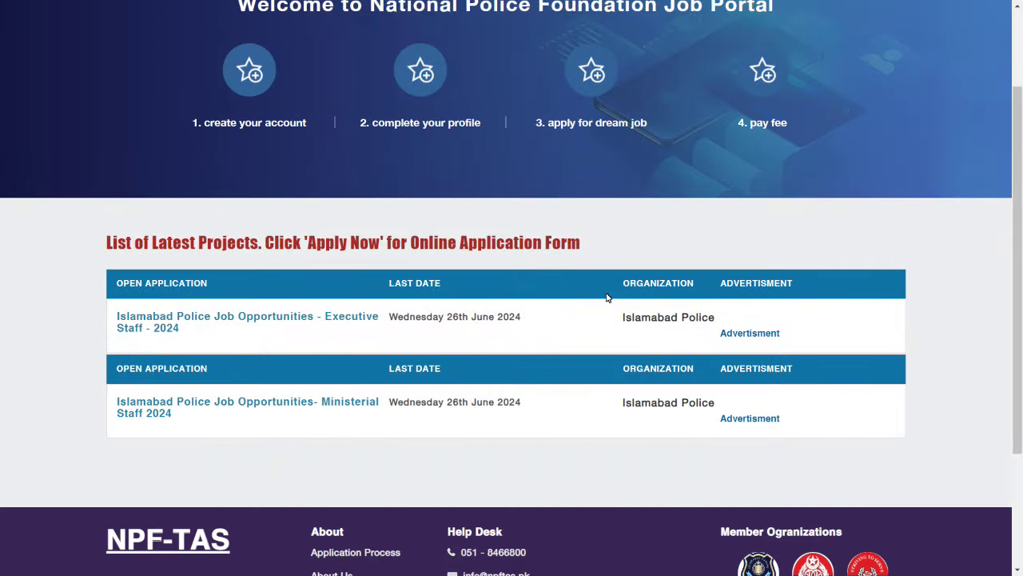
scroll(463, 327, down, 2)
click(486, 240)
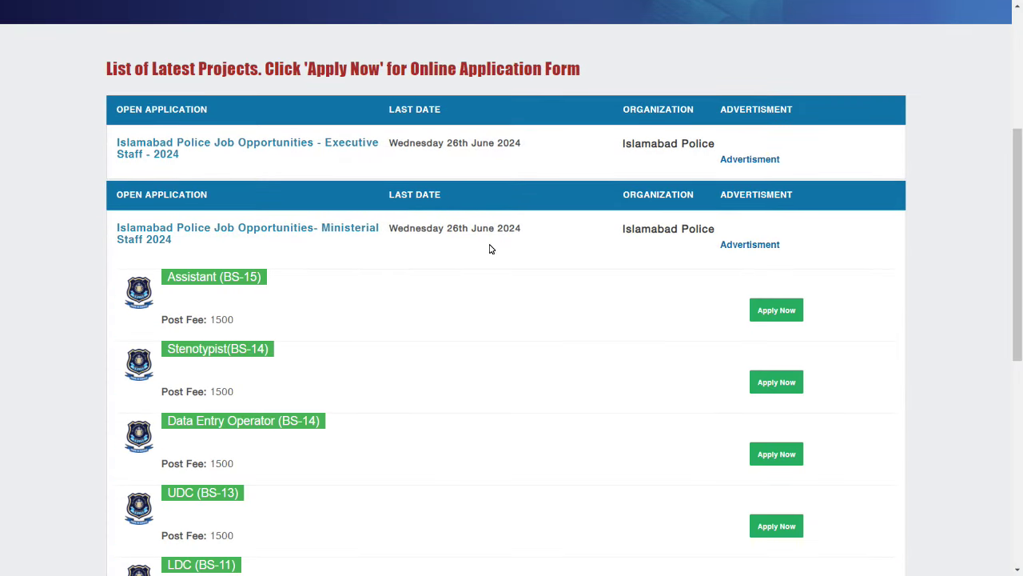
- Look through the posts and fees under Executive Staff - 2024 and Ministerial Staff 2024
scroll(548, 240, up, 3)
click(240, 336)
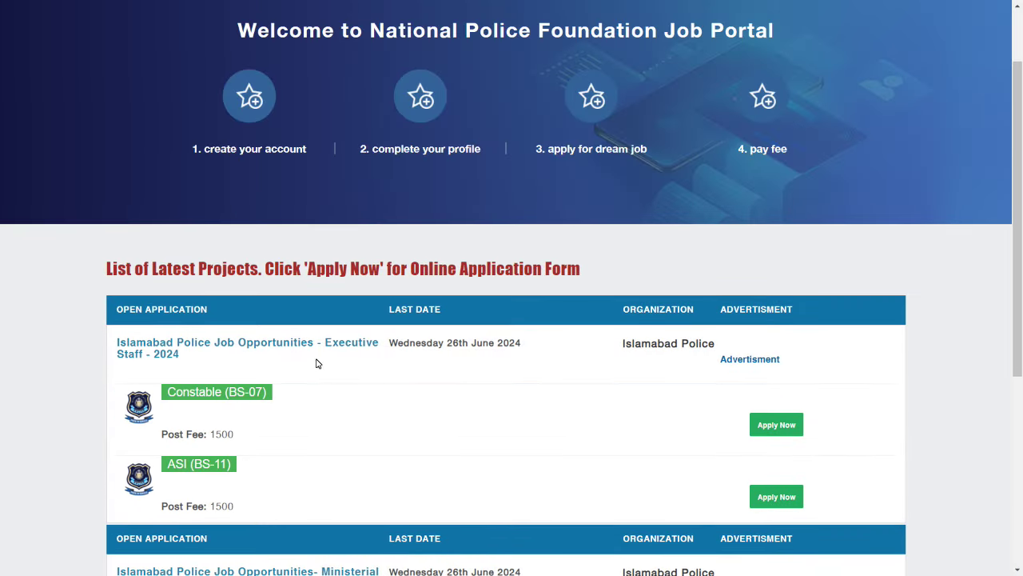
scroll(293, 407, down, 1)
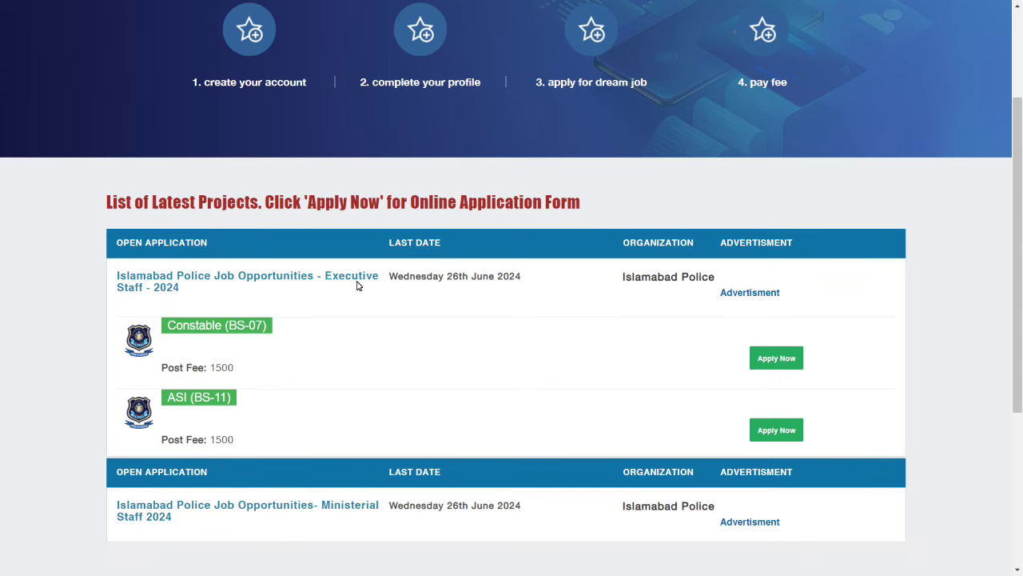
scroll(322, 405, down, 3)
click(245, 276)
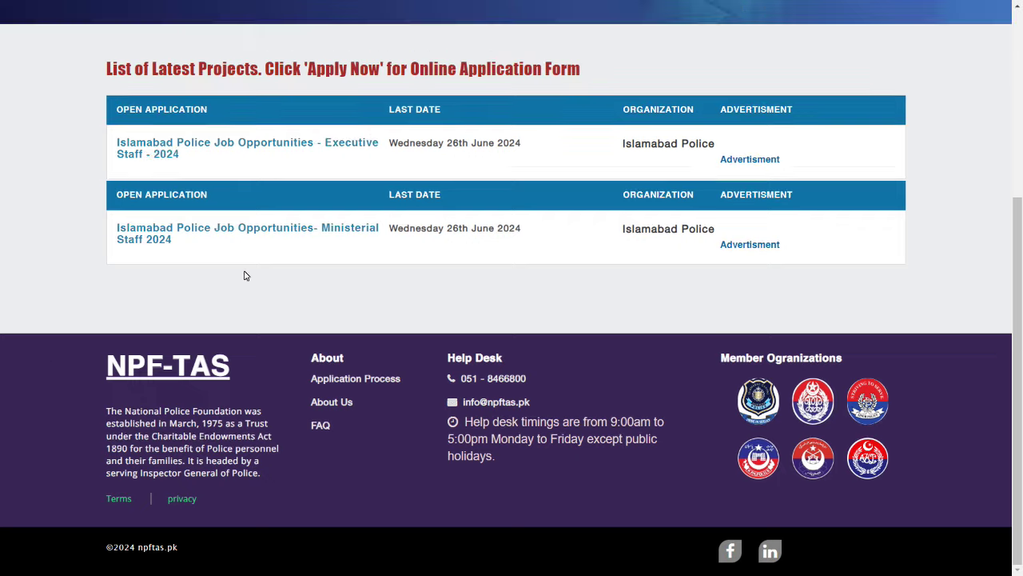
click(247, 245)
scroll(238, 377, down, 5)
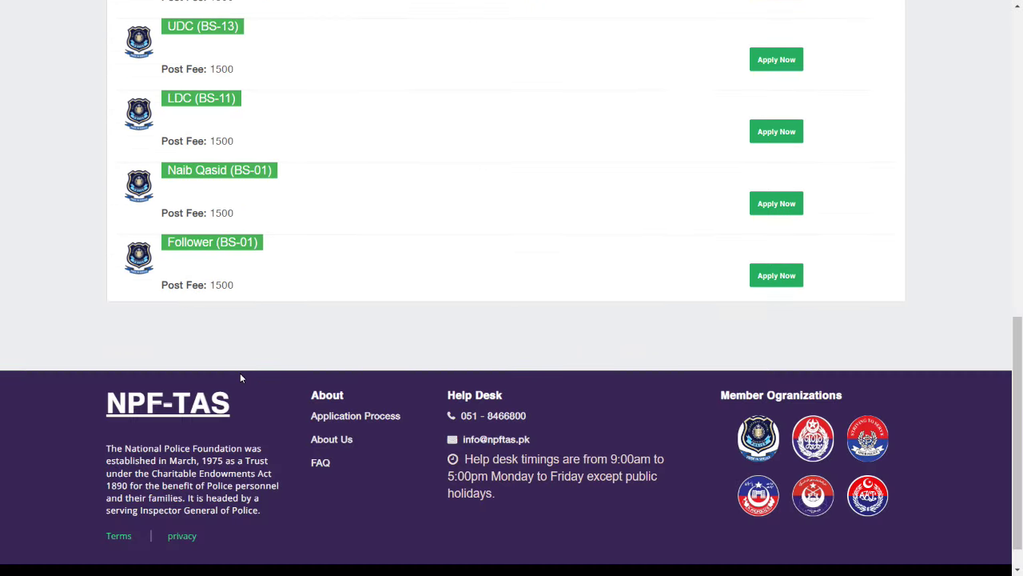
- List the Executive Staff - 2024 posts again and start an application for Constable (BS-07)
scroll(430, 264, up, 5)
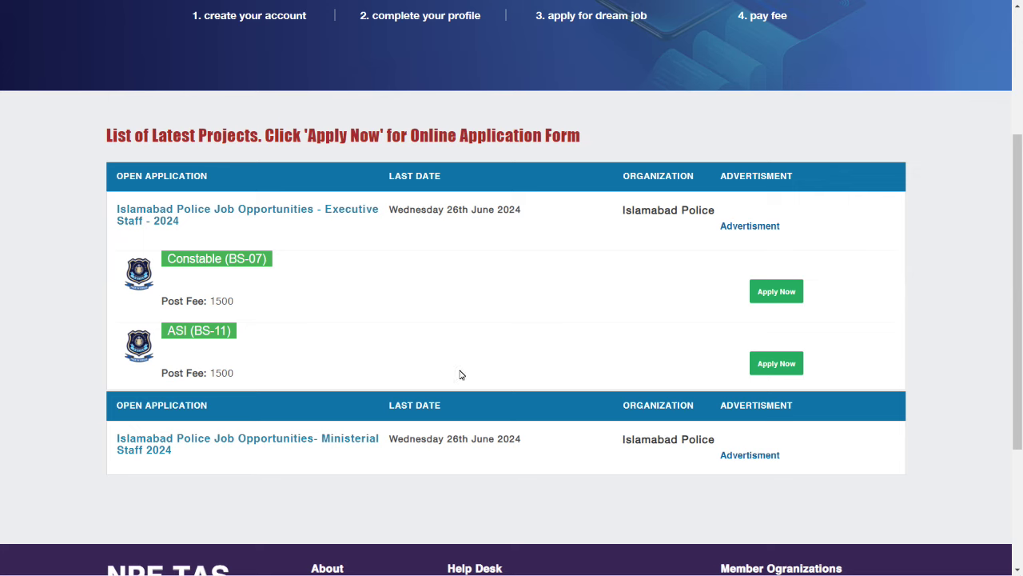
click(229, 226)
click(228, 226)
click(762, 293)
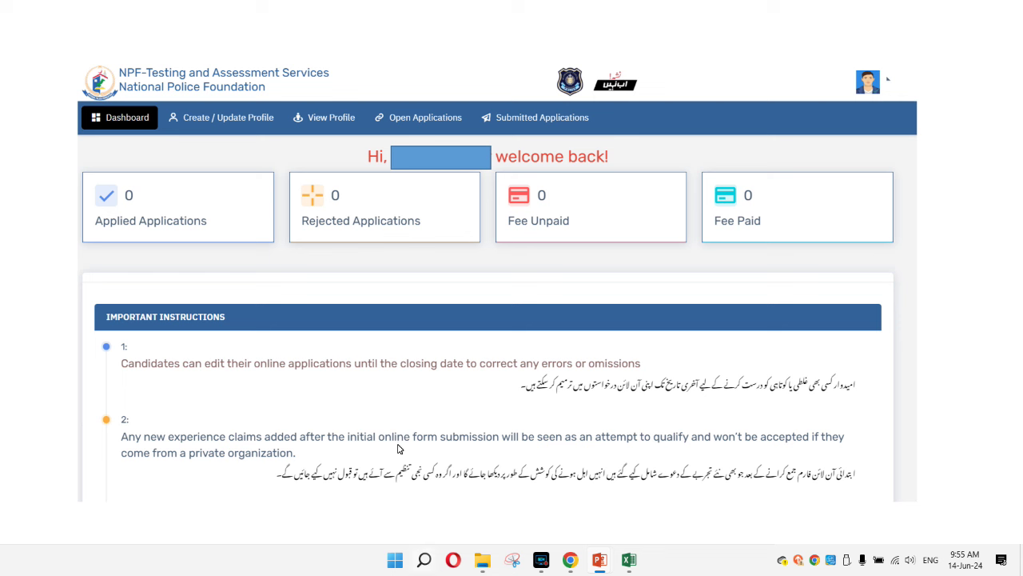
click(248, 120)
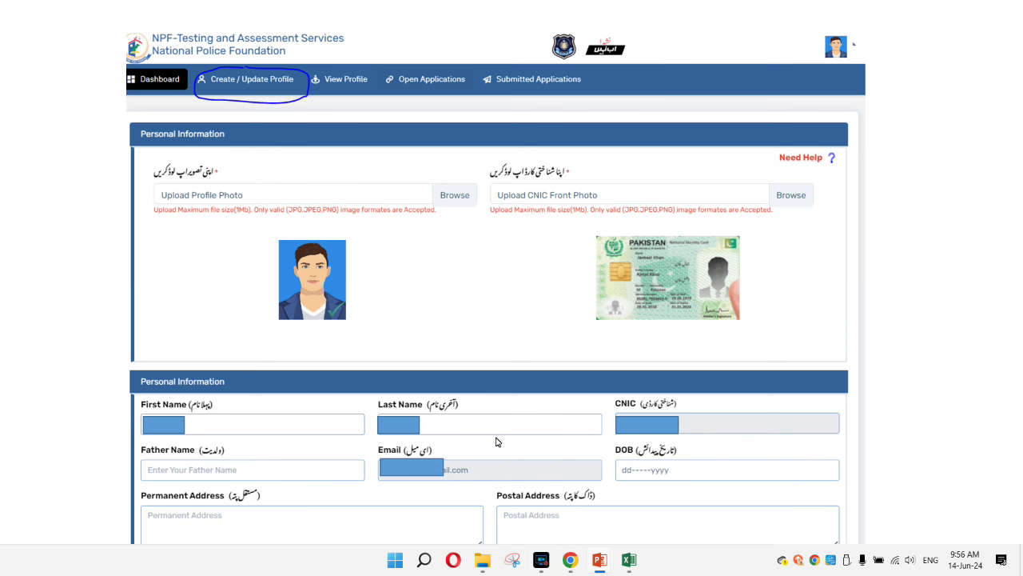
scroll(564, 510, down, 5)
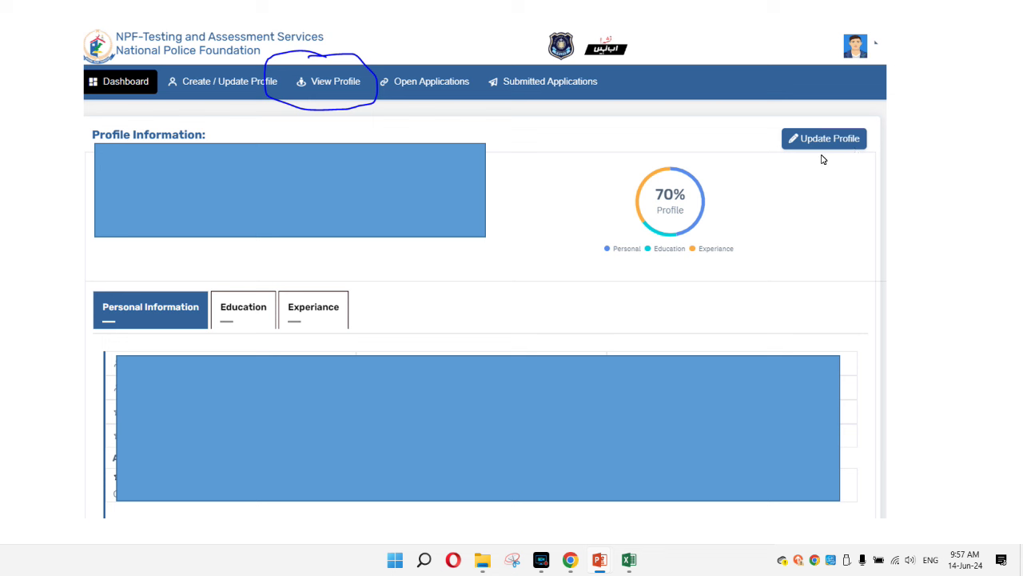
click(749, 339)
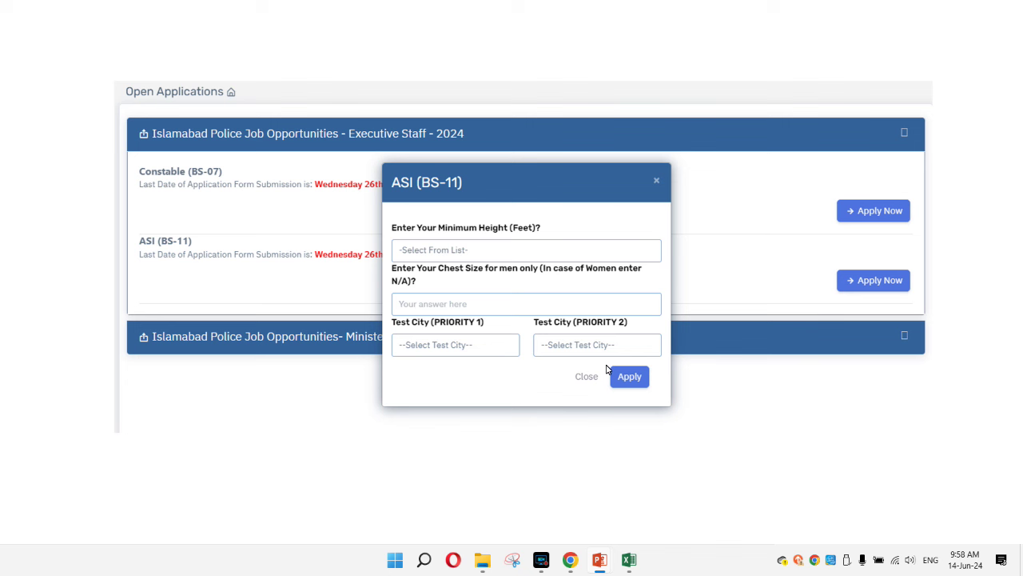
click(629, 377)
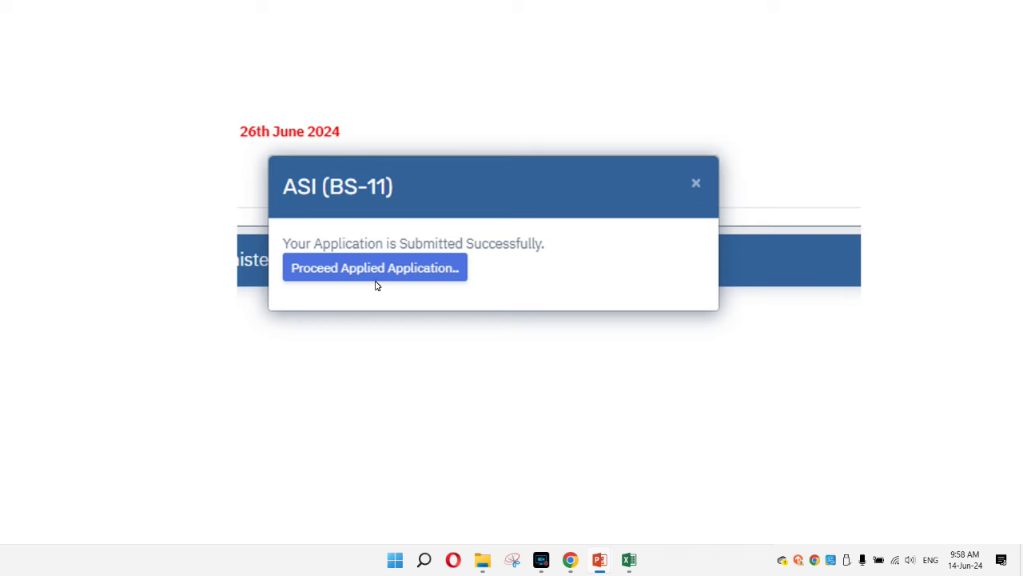
click(412, 276)
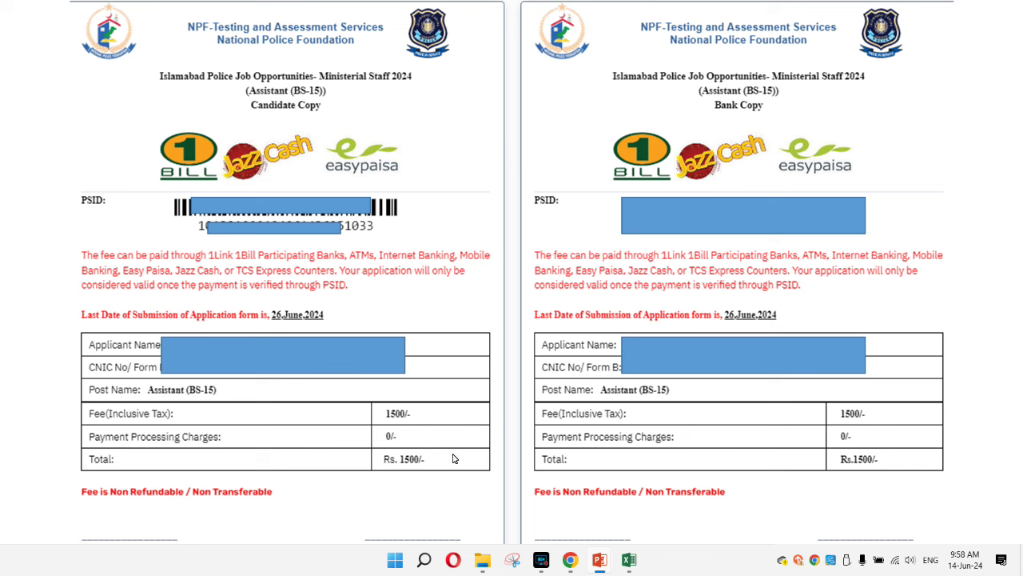
click(410, 259)
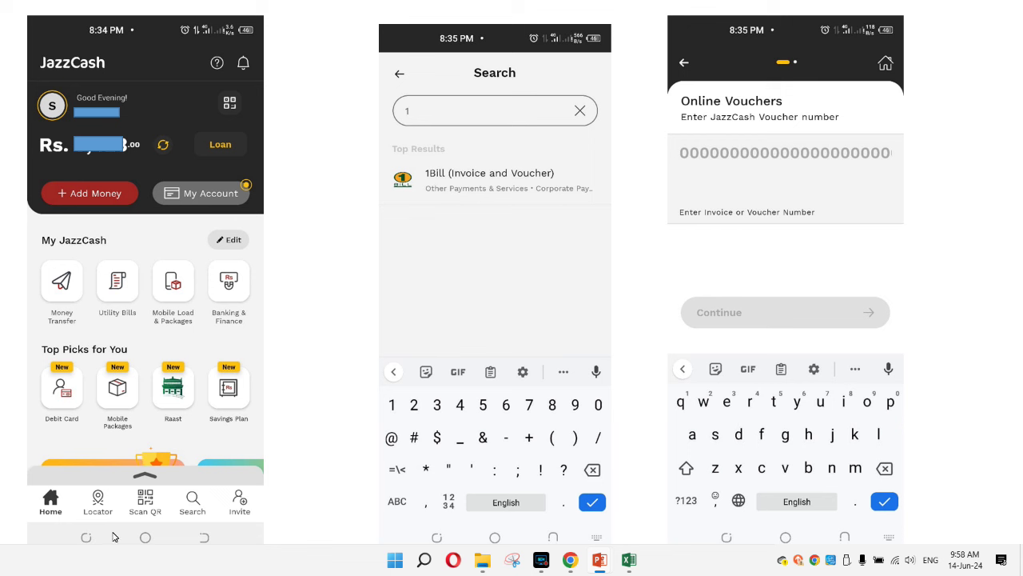
click(194, 512)
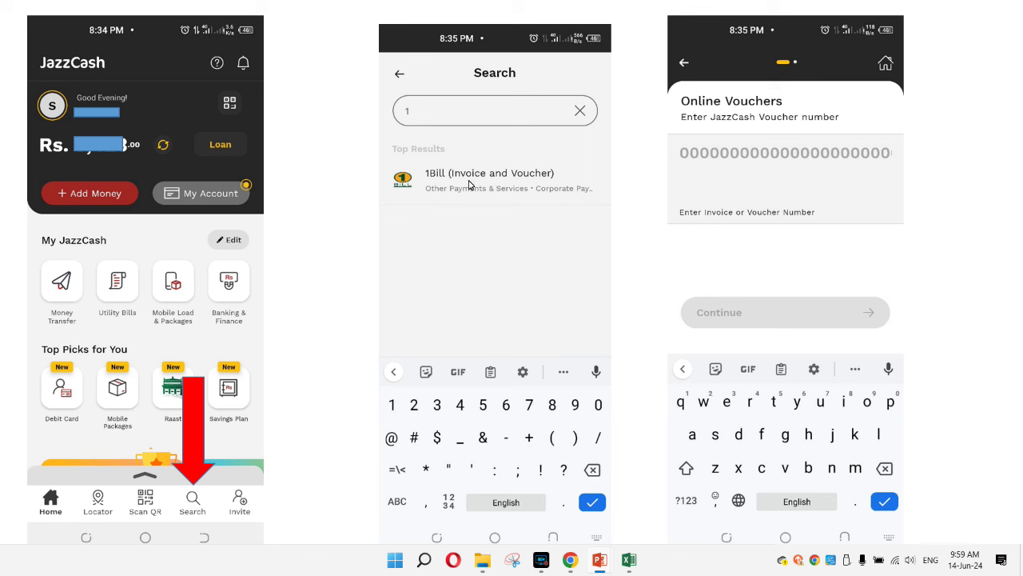
click(493, 185)
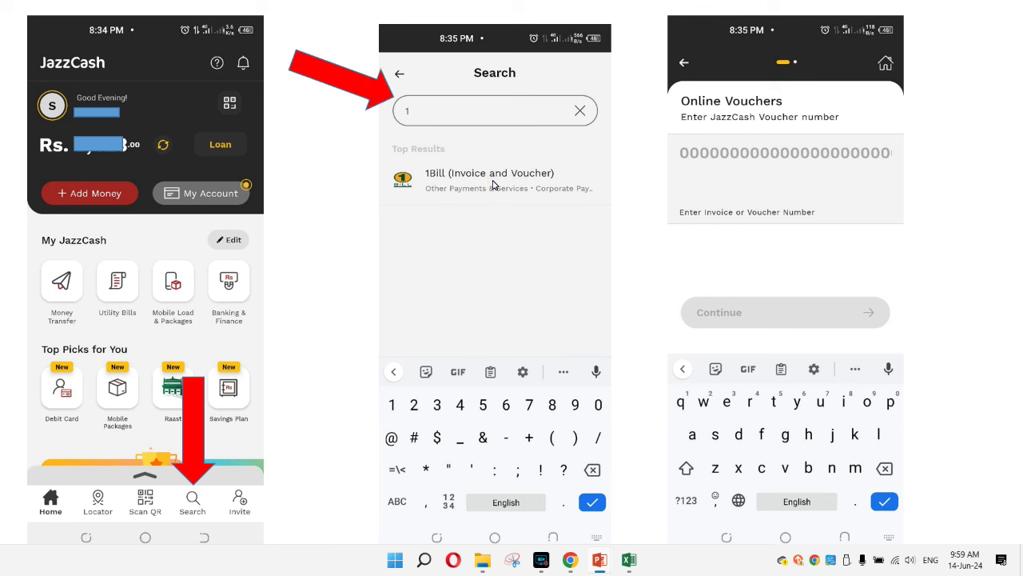
click(475, 175)
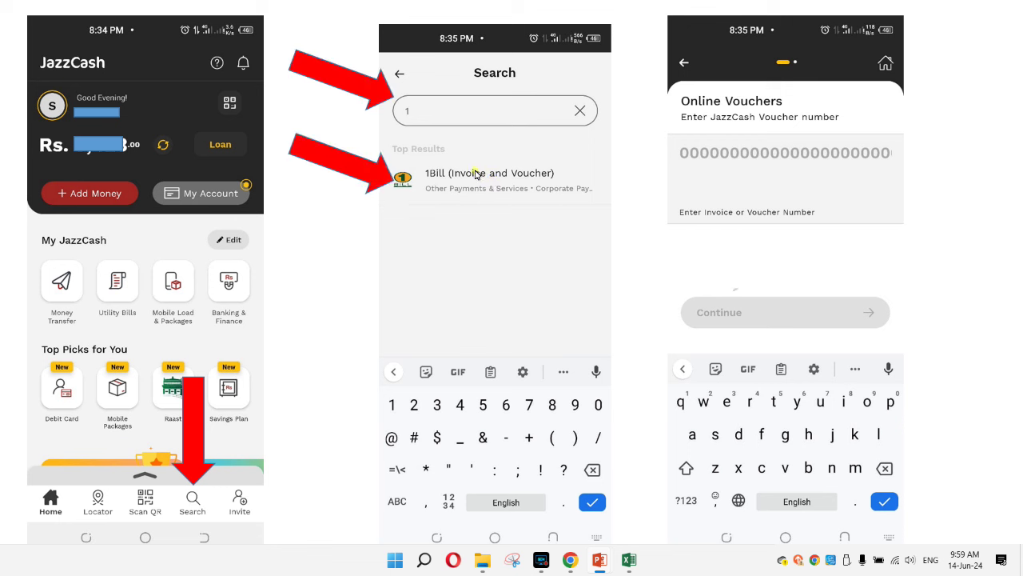
click(476, 176)
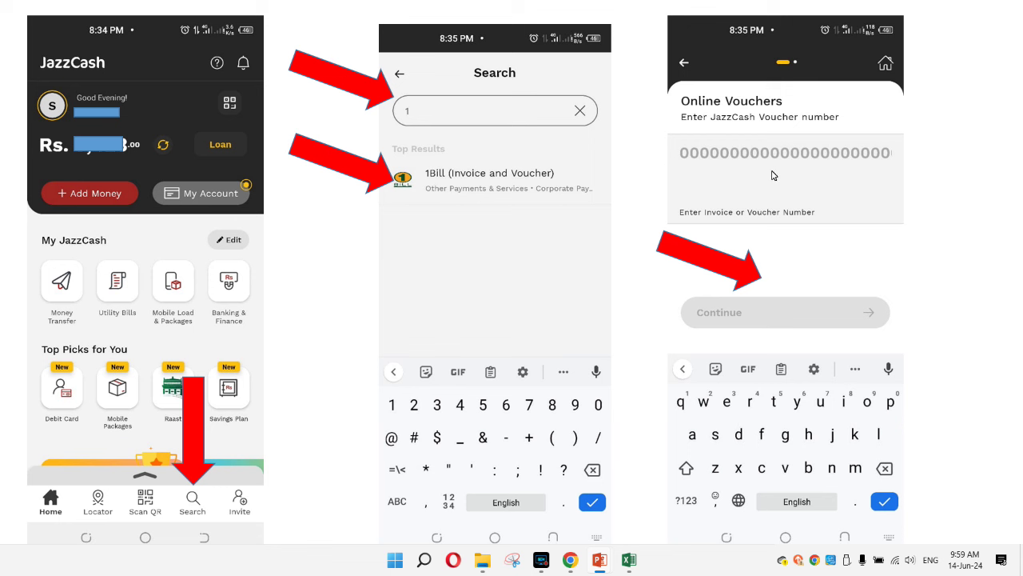
click(791, 281)
click(812, 233)
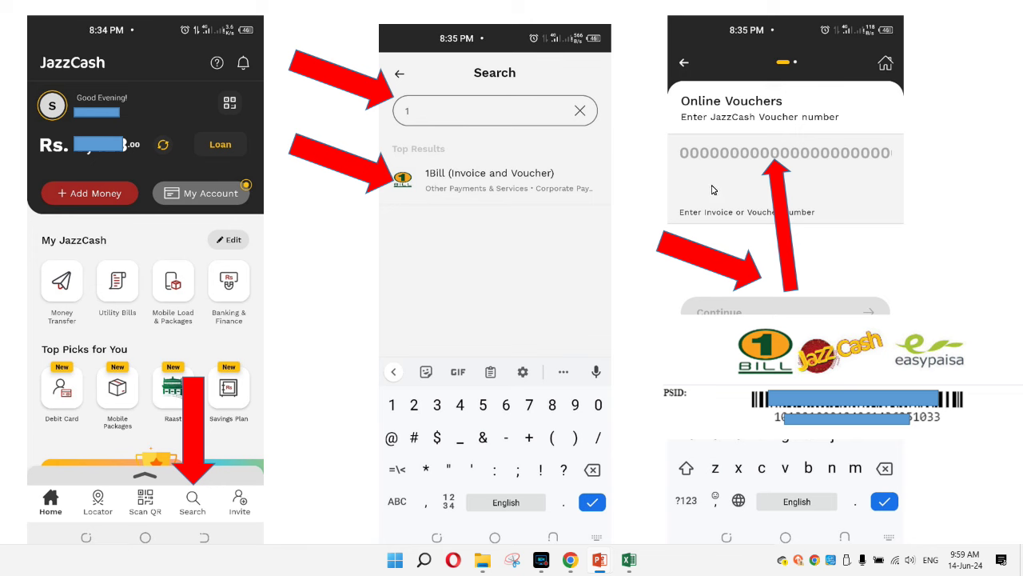
click(783, 307)
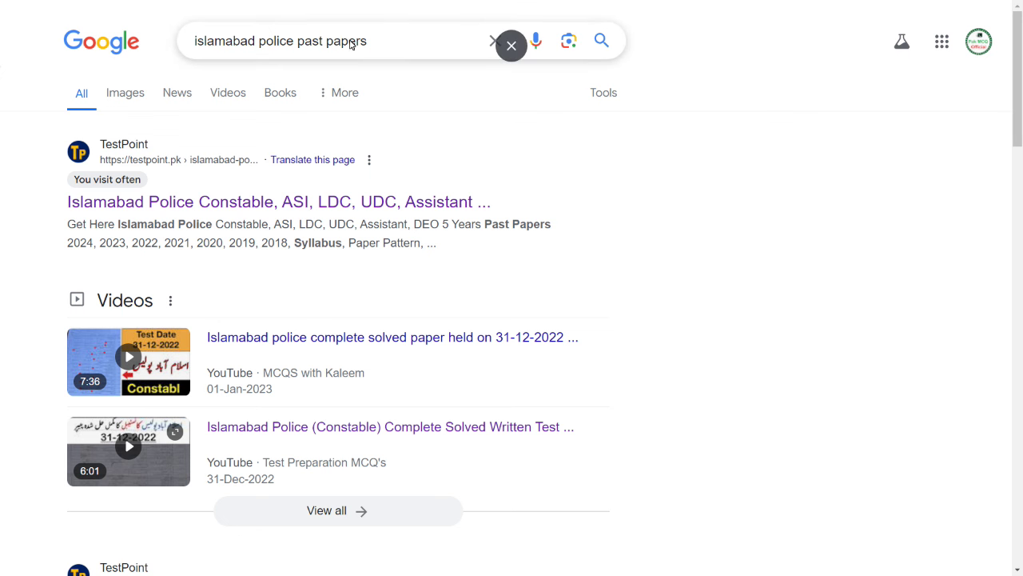
- Open the TestPoint search result for Islamabad Police past papers and dismiss the WhatsApp channel pop-up
drag(390, 48, 166, 43)
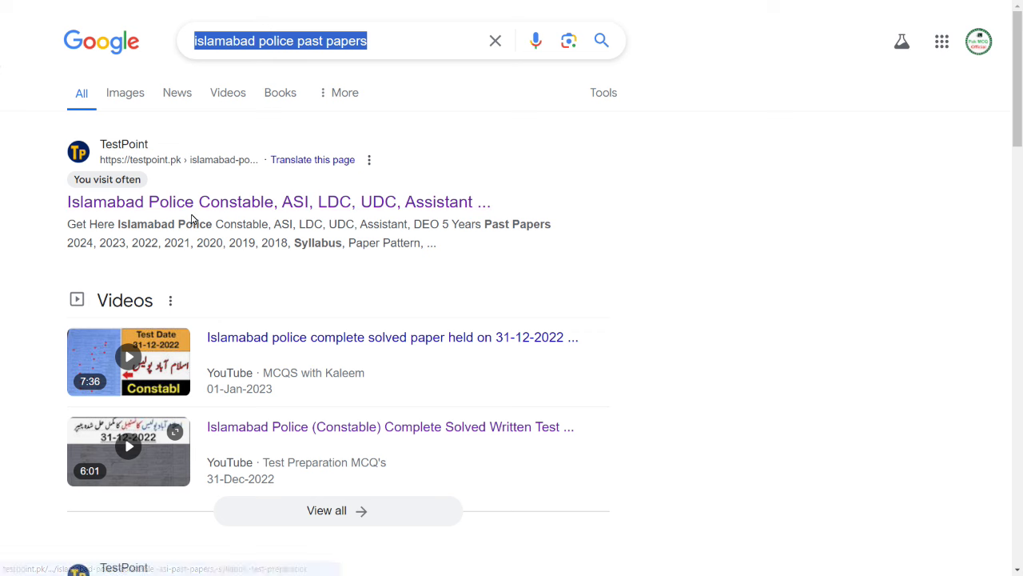
click(197, 207)
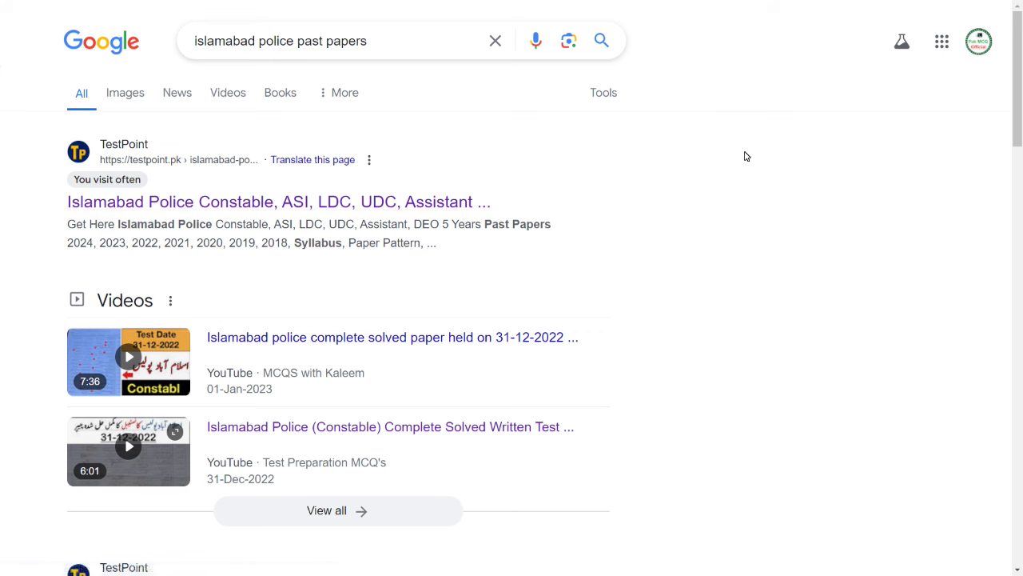
scroll(637, 222, down, 1)
scroll(637, 221, down, 10)
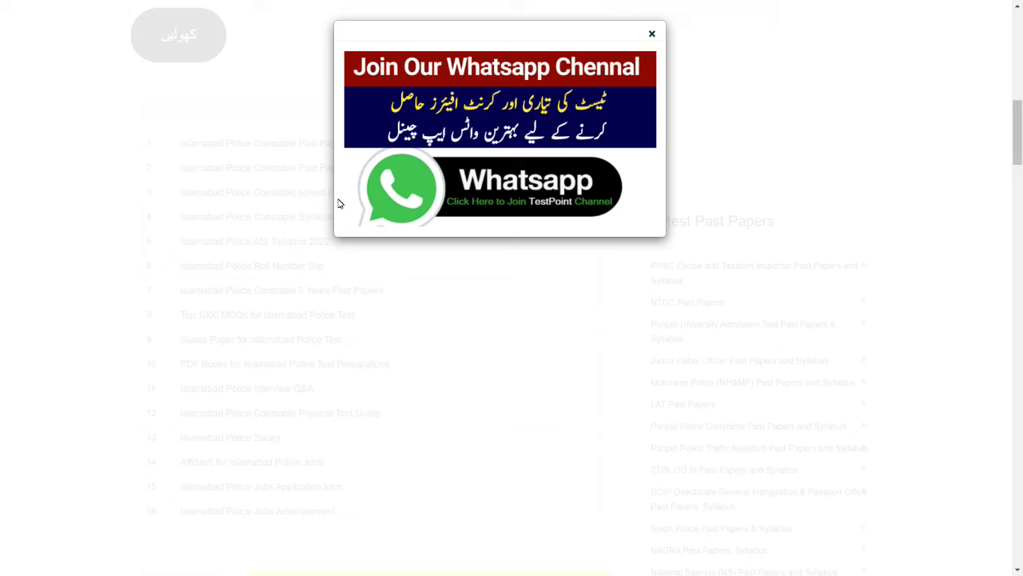
click(651, 33)
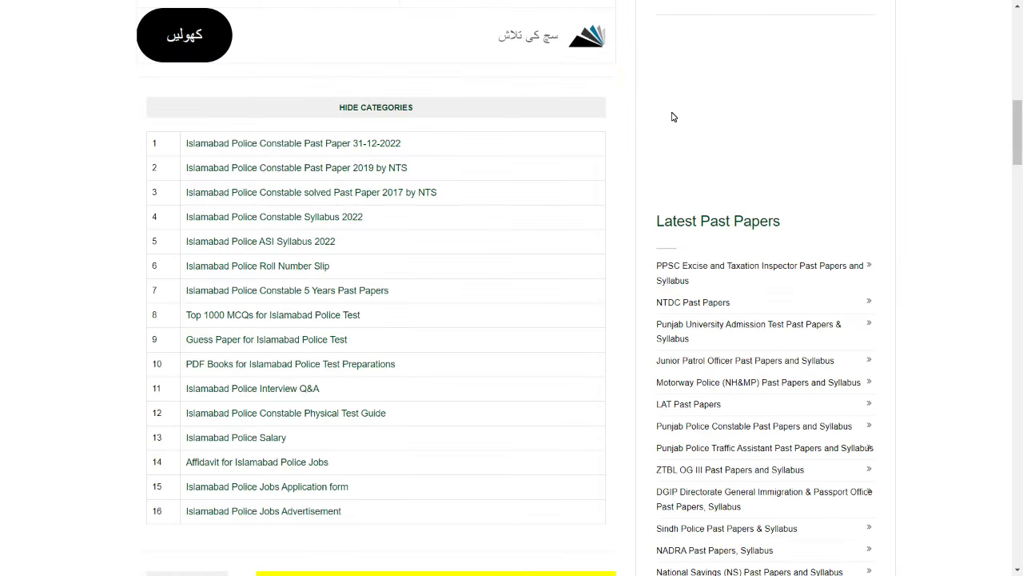
- Examine the categories of Islamabad Police past papers, syllabi and test preparation material, including the Top 1000 MCQs entry
scroll(671, 117, down, 1)
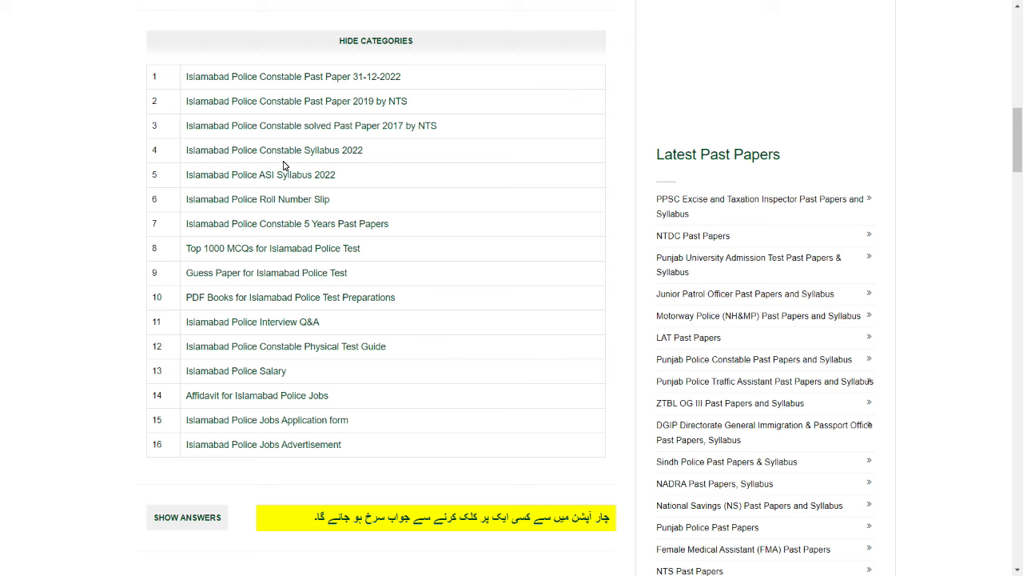
scroll(377, 248, down, 3)
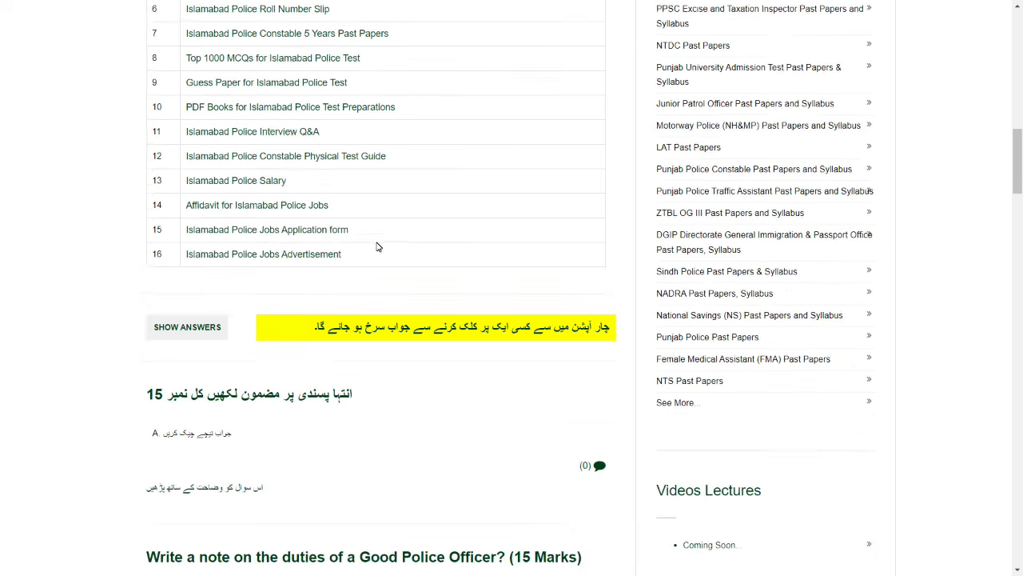
scroll(377, 246, up, 1)
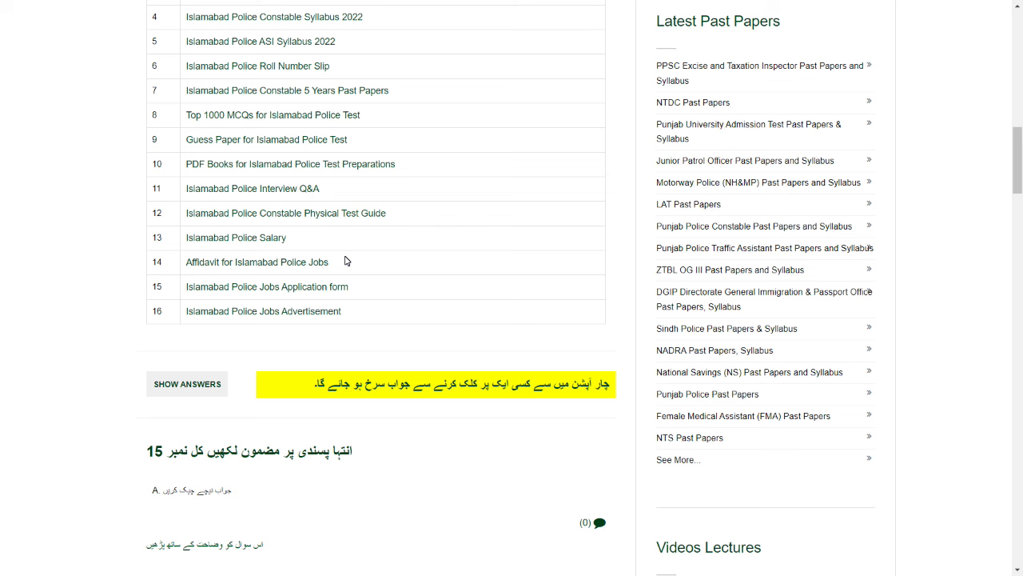
drag(182, 164, 234, 164)
drag(184, 115, 227, 117)
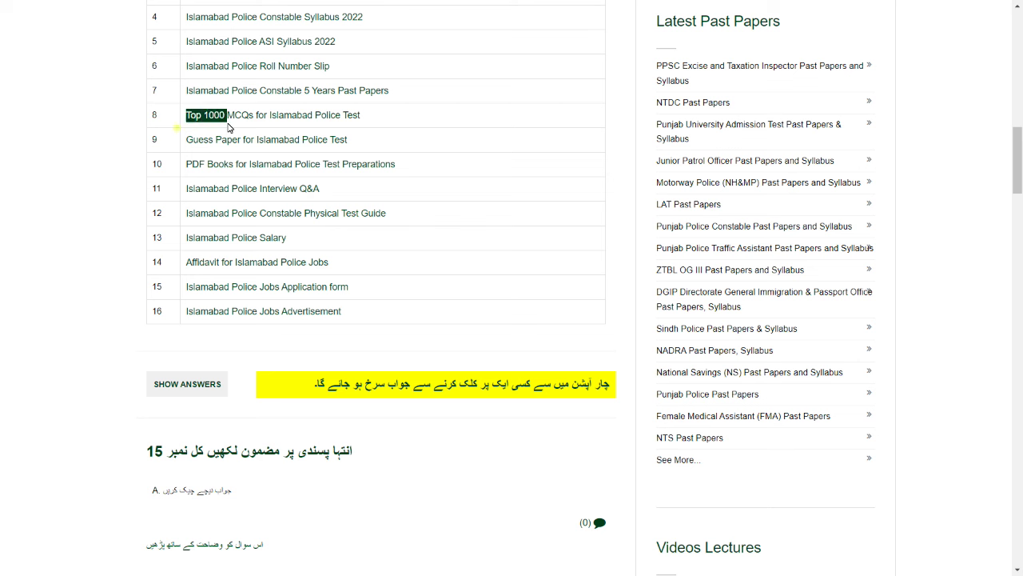
scroll(354, 120, up, 1)
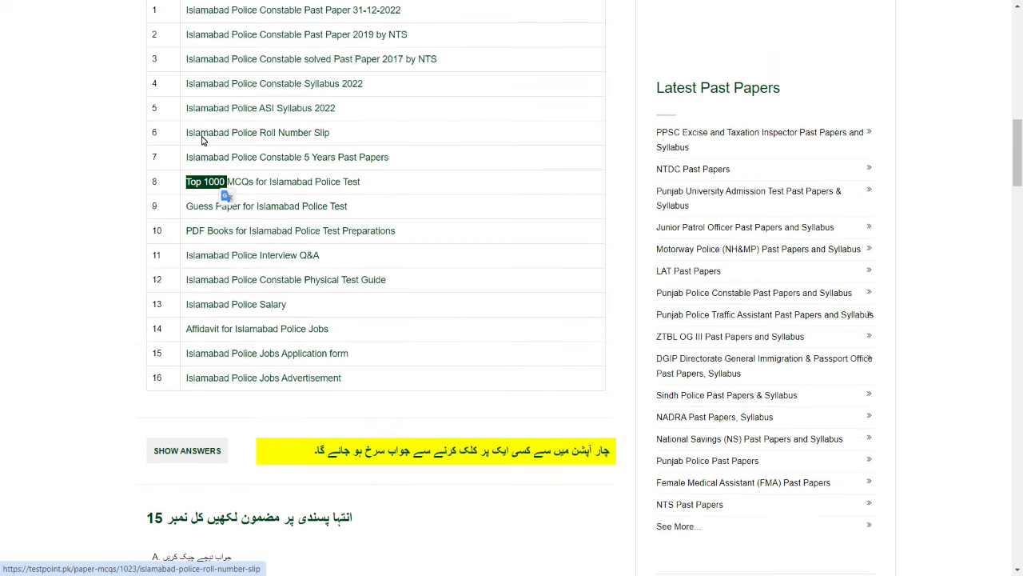